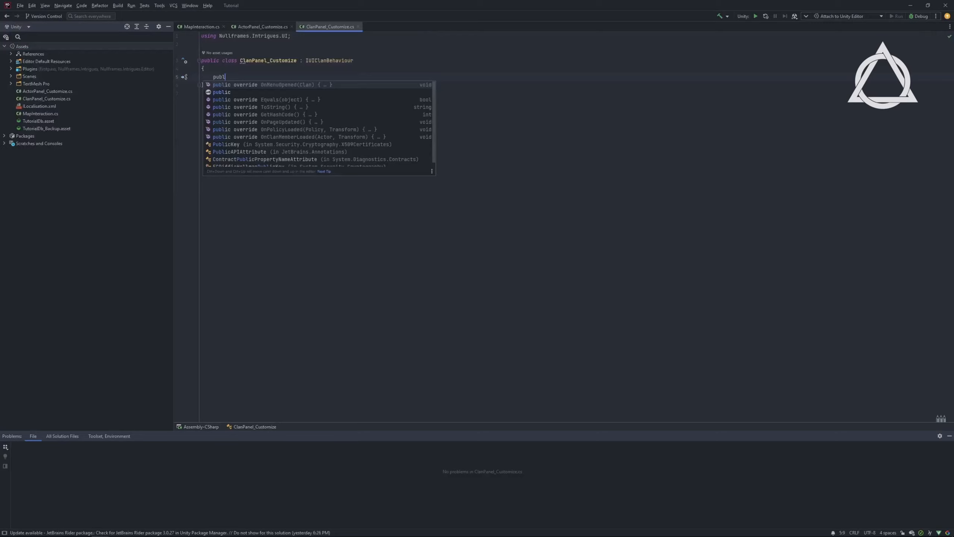
Declare two public TooltipTrigger fields, clanTooltip and clanCultureTooltip, in the ClanPanel_Customize class
type("ic TooltipTrigger")
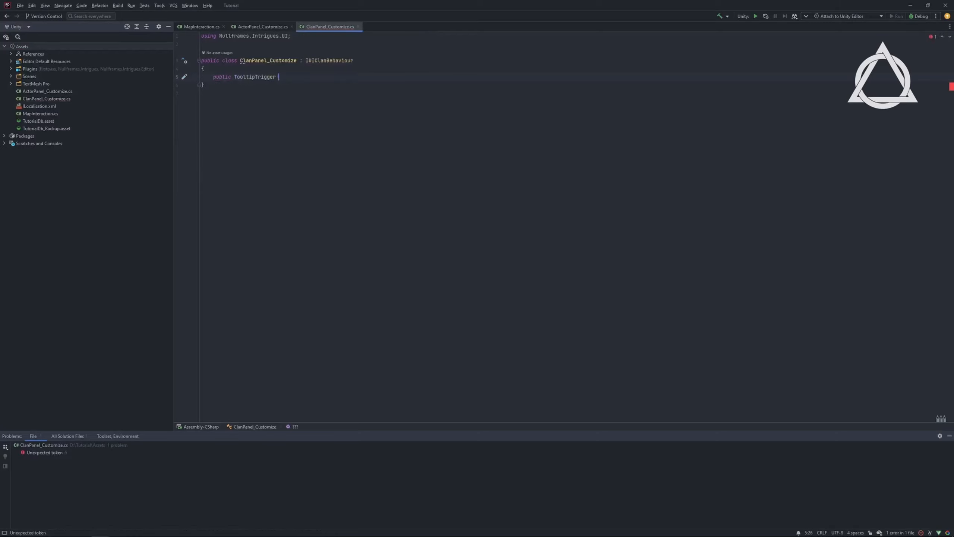
type("_clanTooltip;")
key("Return")
type("public TooltipTrigger clanC")
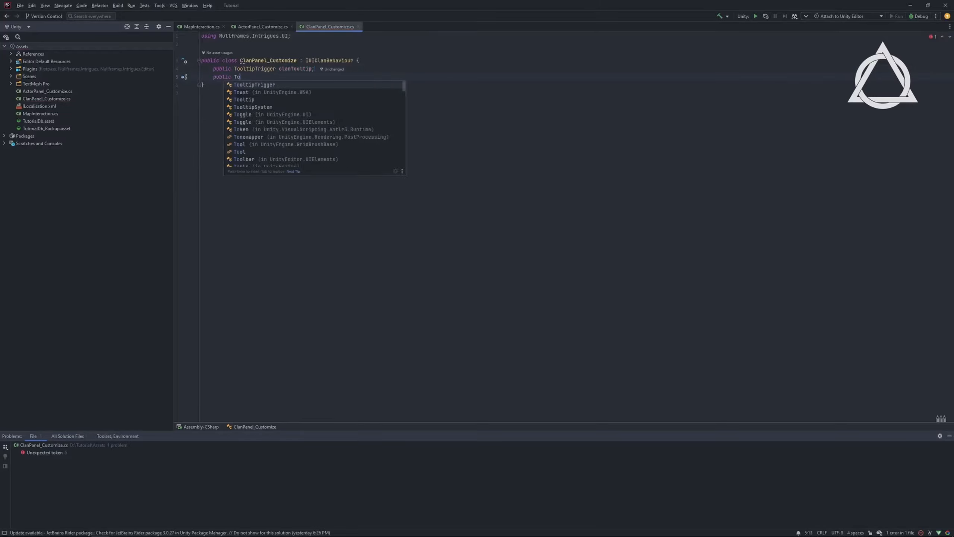
type("ultureTooltip;")
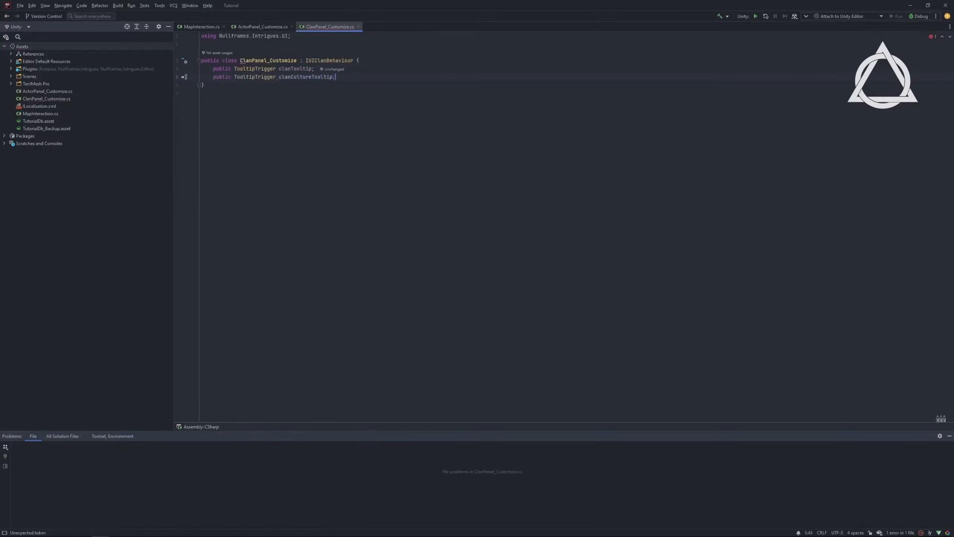
Add a public override of OnMenuOpened(Clan clan) below the tooltip fields
key("Return")
key("Return")
type("public override")
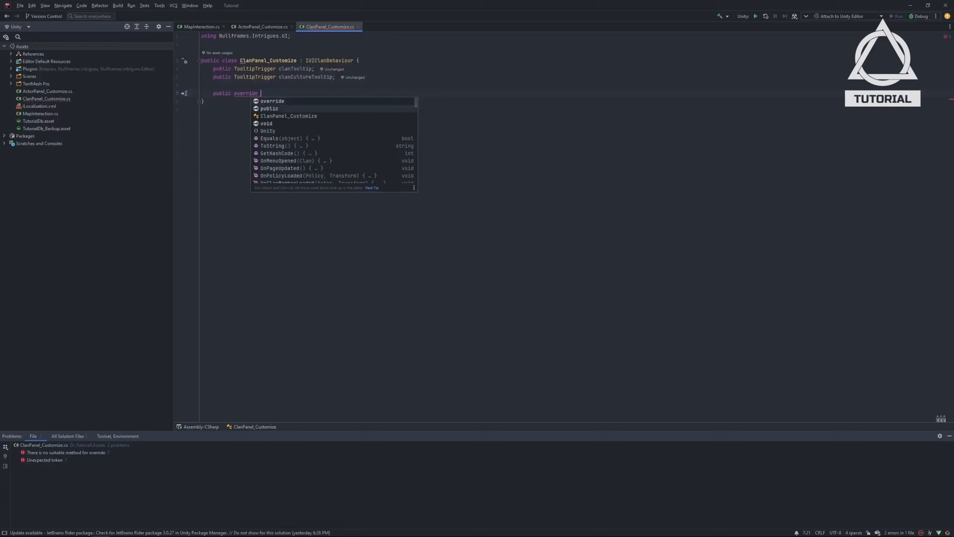
key("Up")
key("Up")
key("Up")
key("Down")
key("Down")
key("Down")
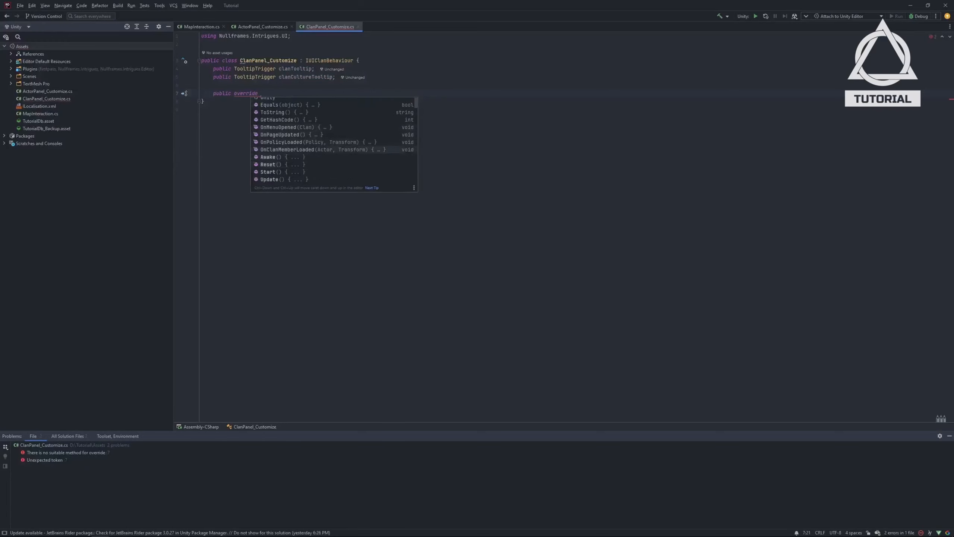
key("Up")
key("Up")
key("Up")
key("Down")
key("Down")
key("Down")
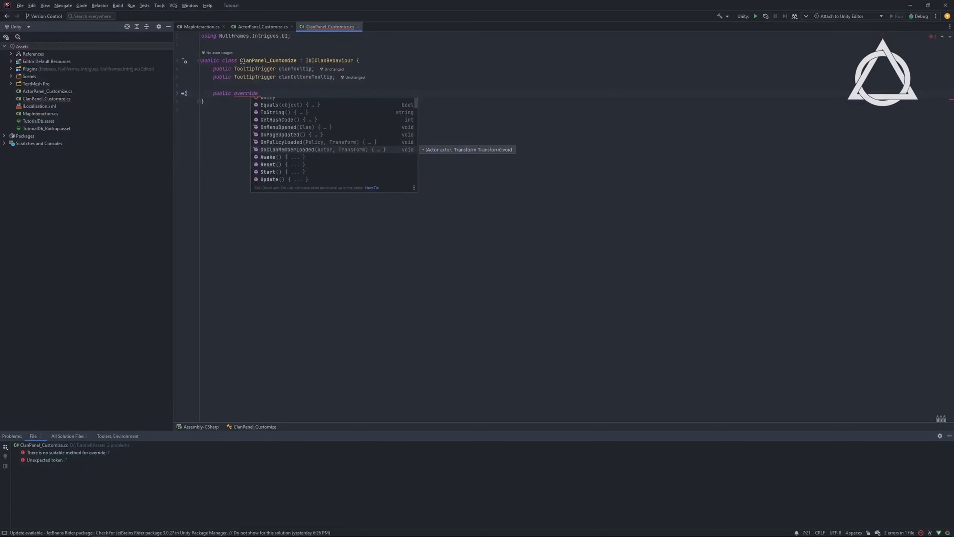
key("Up")
key("Up")
key("Up")
key("Return")
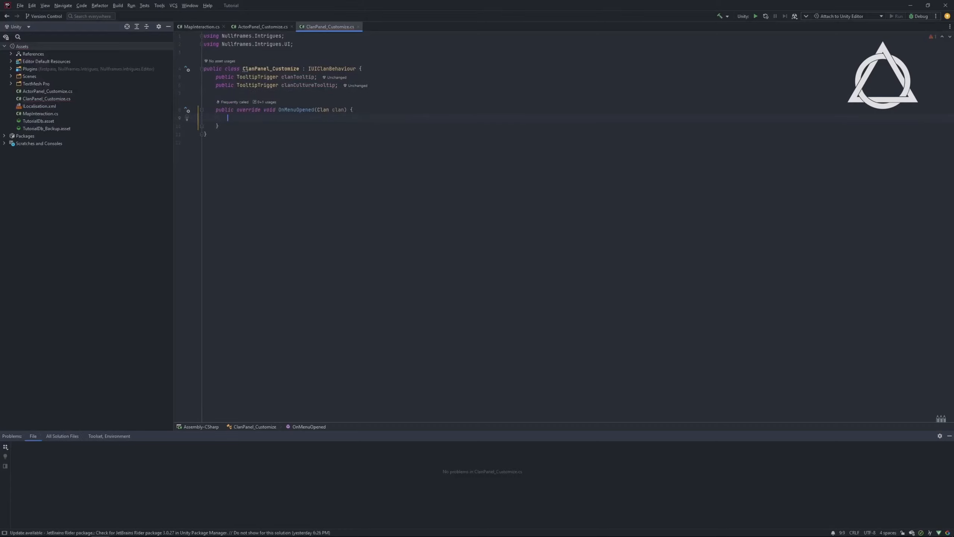
In OnMenuOpened, set clanTooltip's header to "Story of {clan.ClanName}" and content to clan.Description, and clanCultureTooltip's content to clan.Culture.Description when Culture is not null
type("// Clan Info clanTooltip.header = $\"Story of {clan.ClanName}\"; clanTooltip.content = clan.Description;  // Culture Info if (clan.Culture != null)     clanCultureTooltip.content = clan.Culture.Description;")
left_click(258, 129)
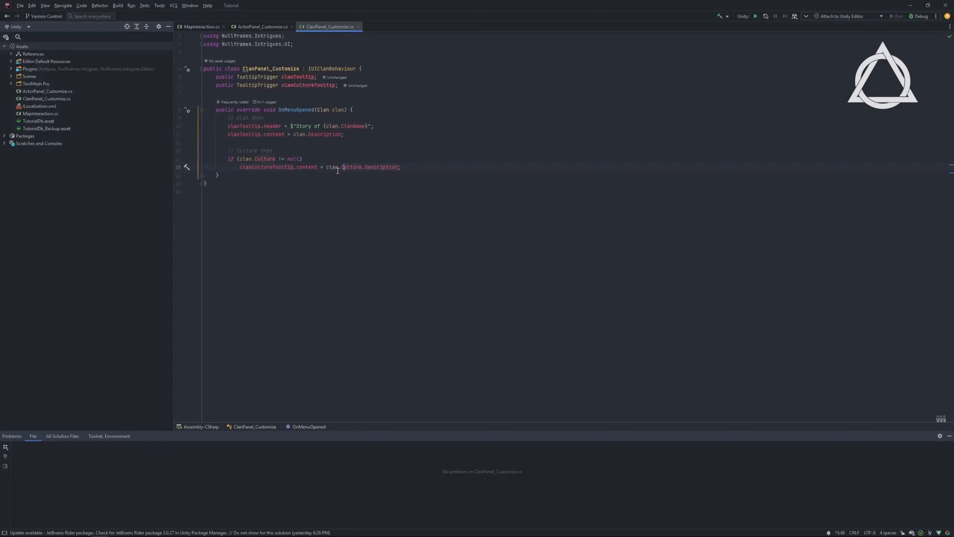
left_click(335, 110)
Add an OnClanMemberLoaded override that fills the member's tooltip with full name, relation, clan, culture, age, gender and heir
left_click(262, 175)
key("Return")
key("Return")
type("public override")
key("Return")
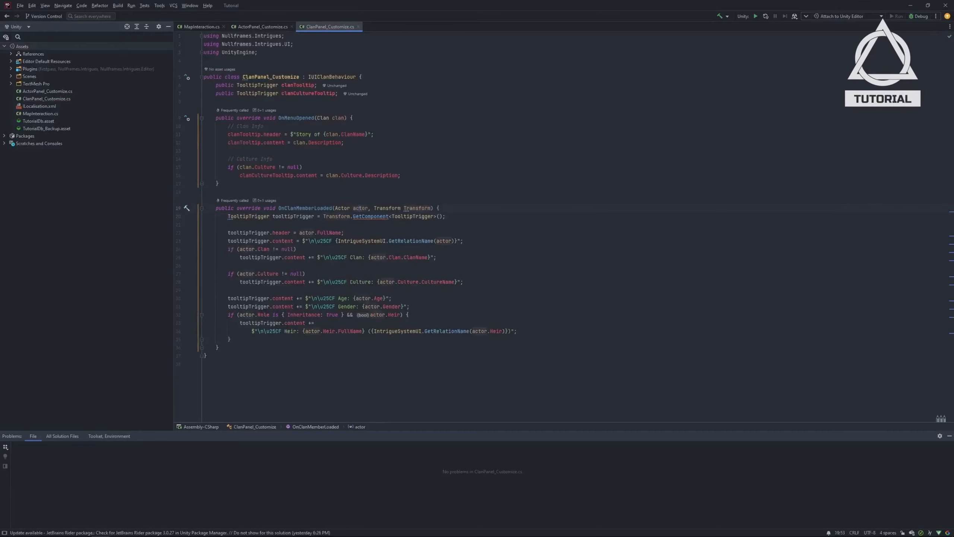
Add an OnPolicyLoaded(Policy policy, Transform Transform) override below OnClanMemberLoaded and leave its body empty
left_click(219, 348)
key("Return")
key("Return")
type("public override on")
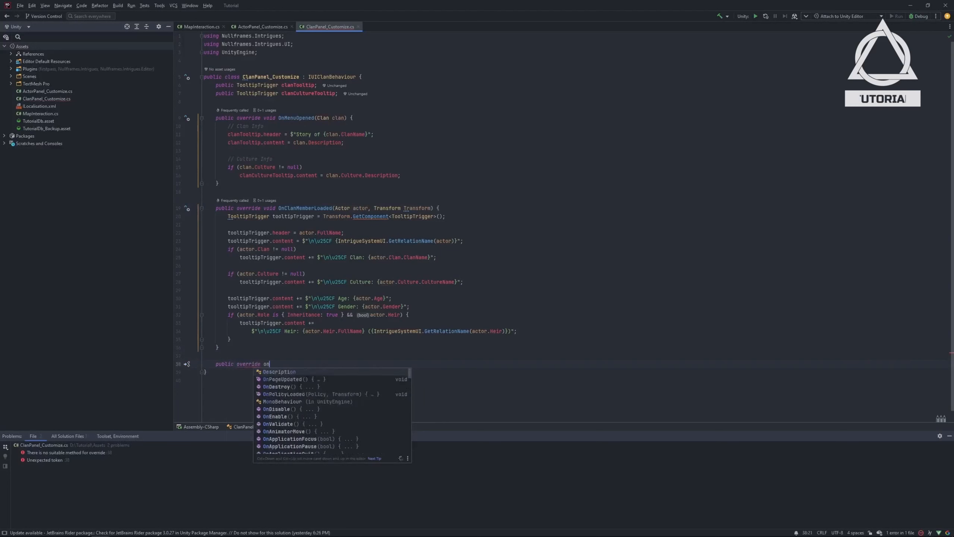
key("Down")
key("Down")
key("Down")
key("Return")
key("ctrl+shift+Left")
key("ctrl+shift+Left")
key("ctrl+shift+Left")
key("ctrl+shift+Left")
key("ctrl+shift+Left")
key("ctrl+shift+Left")
key("ctrl+shift+Left")
key("ctrl+shift+Left")
key("BackSpace")
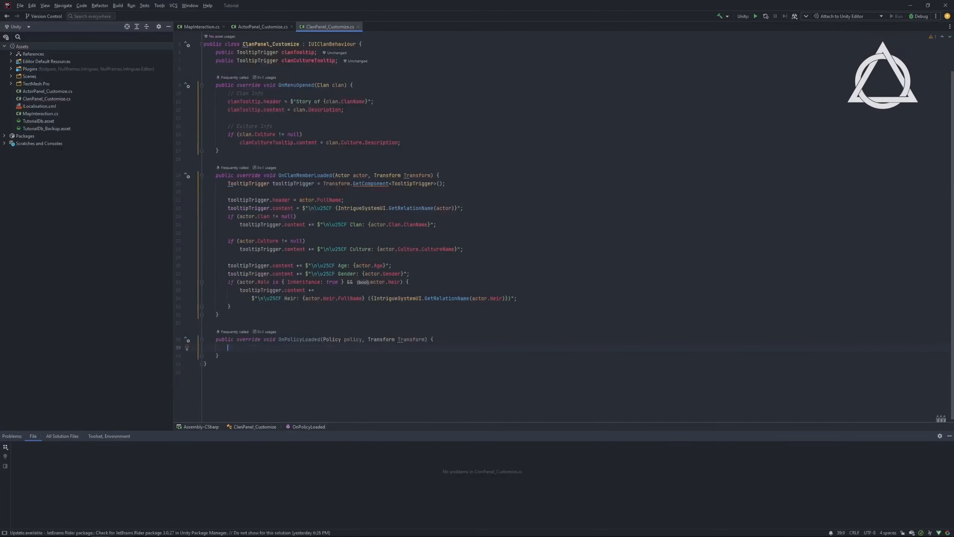
In OnPolicyLoaded, get the TooltipTrigger as policyTooltip and set its header to policy.PolicyName and its content to policy.Description
type("TooltipTrigger policyTooltip = Transform.GetComponent<TooltipTrigger>();  policyTooltip.header = policy.PolicyName; policyTooltip.content = policy.Description;")
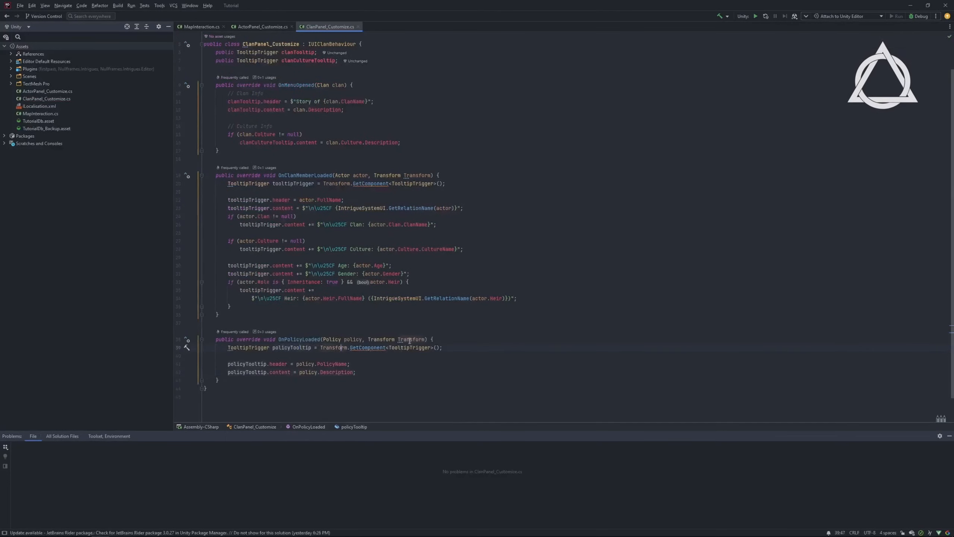
left_click(256, 371)
left_click(337, 347)
Switch to Unity and inspect the components of the Policy object under the Clan panel's Policies
key("alt+Tab")
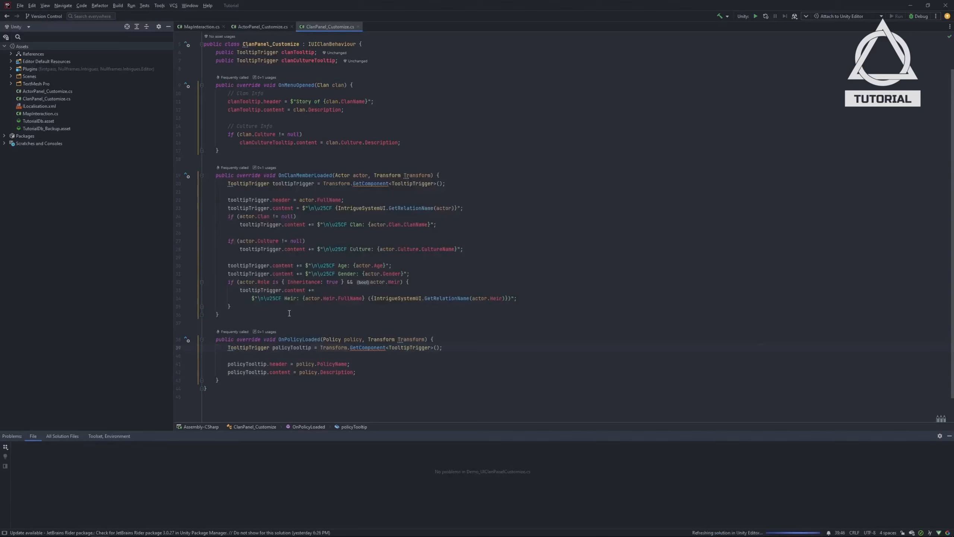
key("alt+Tab")
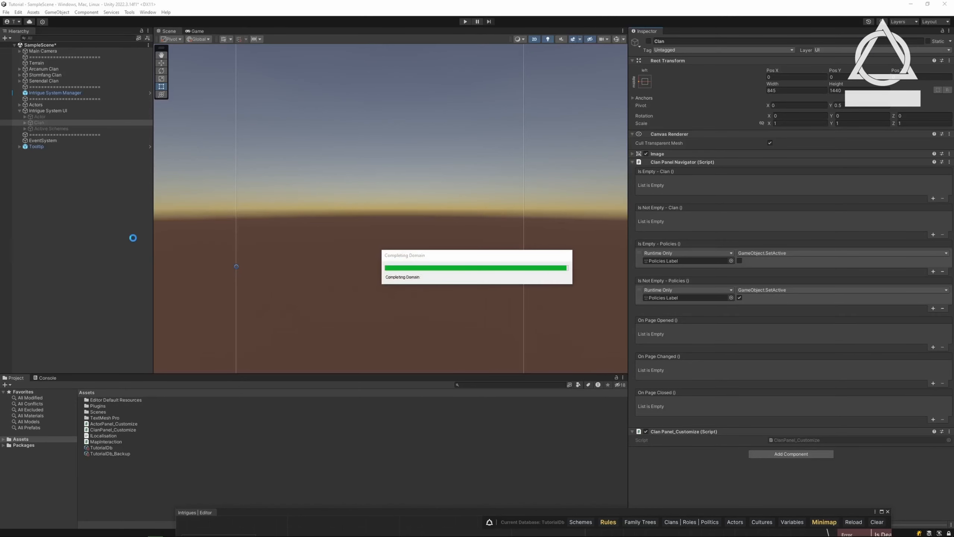
left_click(26, 123)
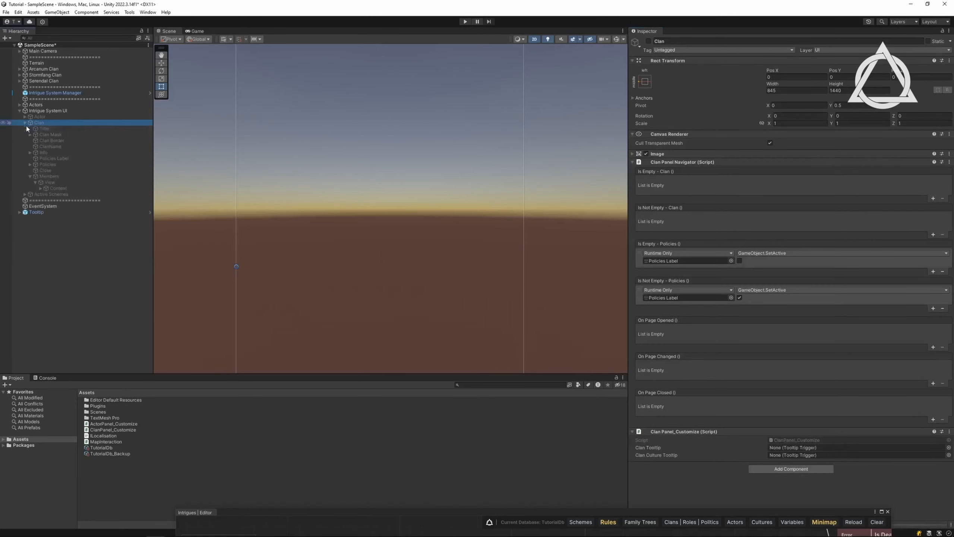
left_click(30, 165)
left_click(51, 170)
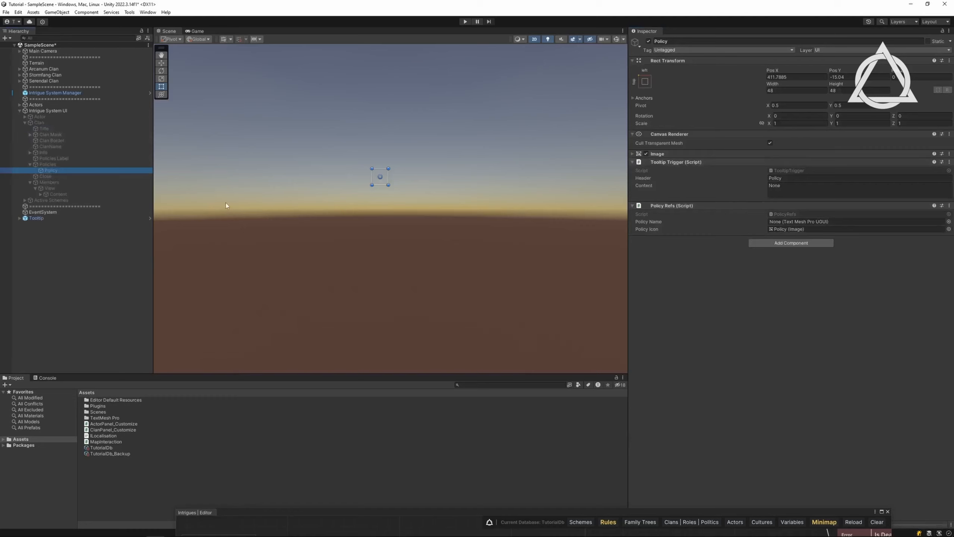
On the Clan object's ClanPanel_Customize script, assign Clan Banner as Clan Tooltip and Clan Culture as Clan Culture Tooltip
left_click(62, 122)
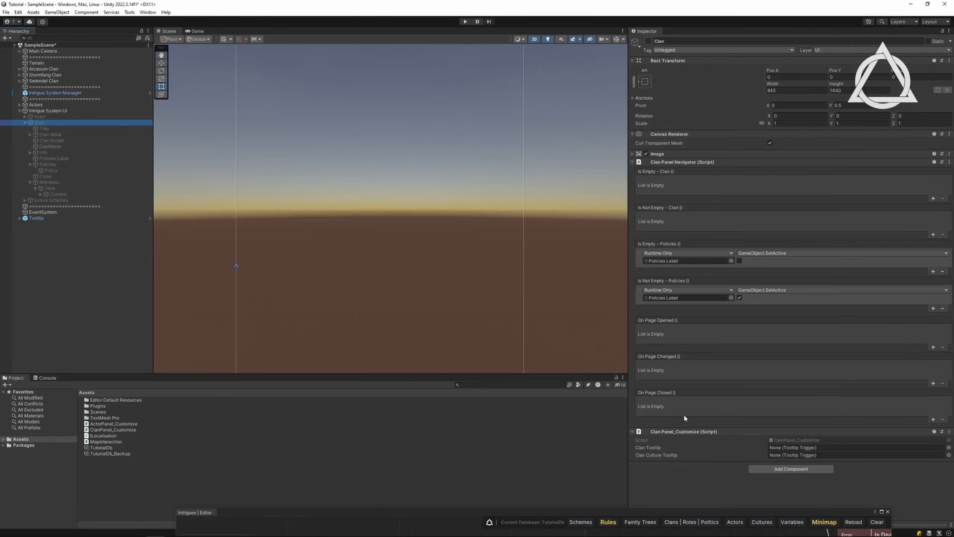
left_click(30, 134)
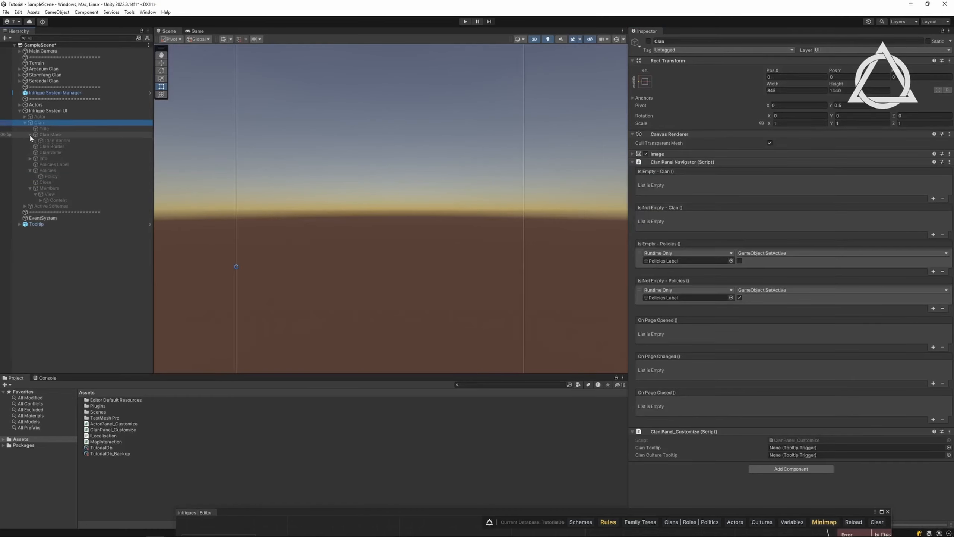
left_click_drag(46, 141, 806, 448)
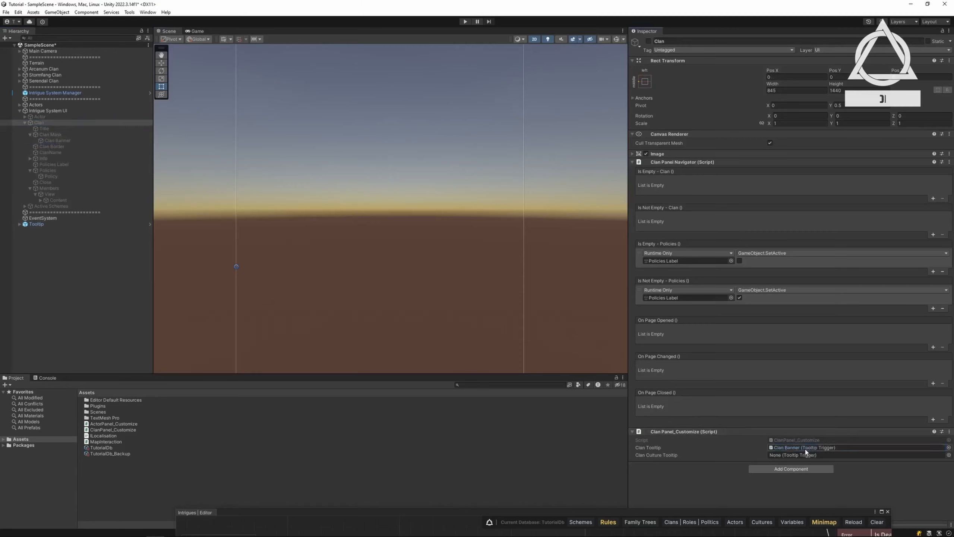
left_click(30, 159)
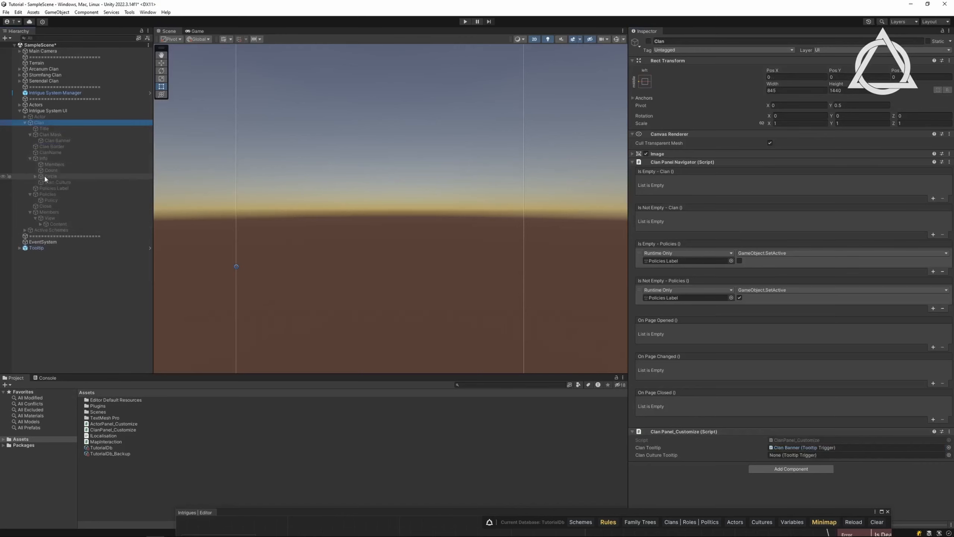
left_click_drag(52, 182, 799, 455)
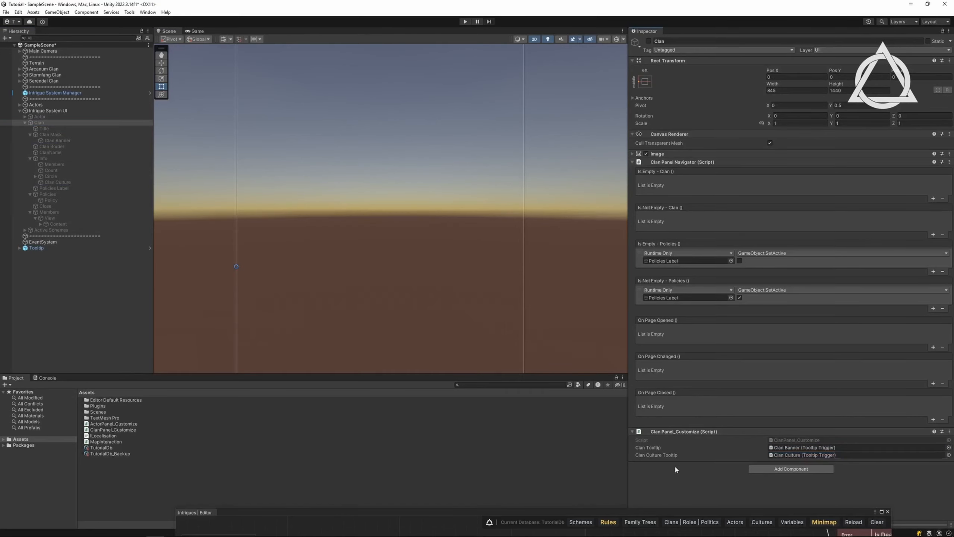
Run the game and open the Stormfang clan menu from its emblem on the map
left_click(465, 22)
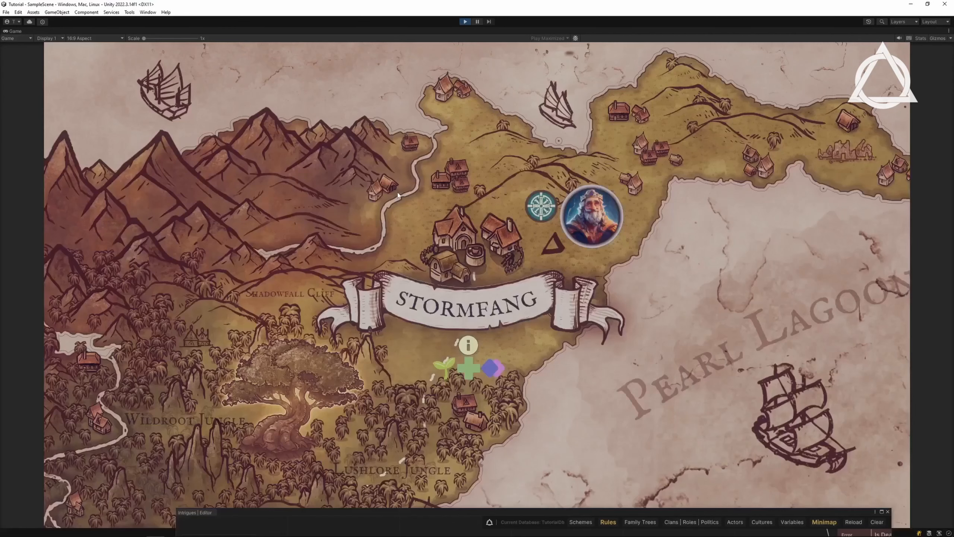
left_click(541, 206)
left_click_drag(541, 206, 549, 201)
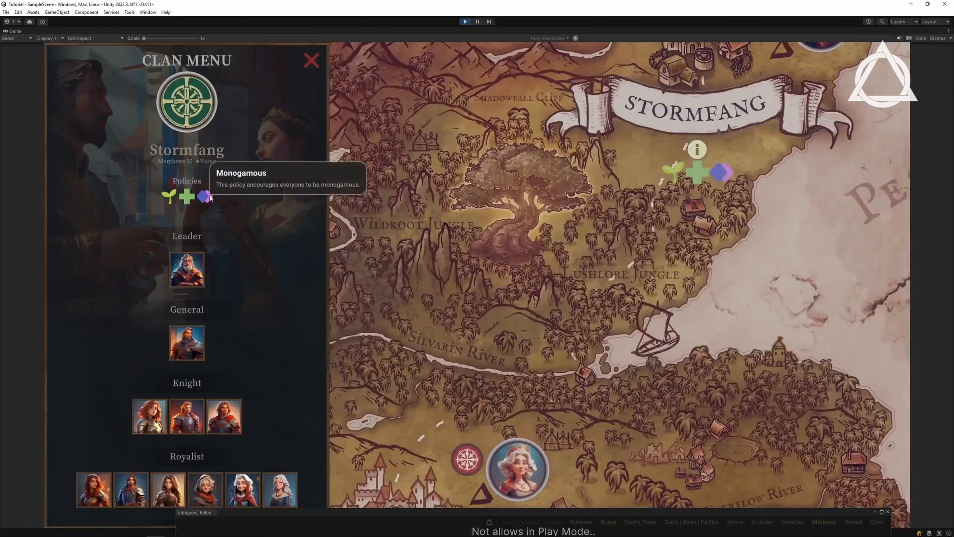
Check the tooltips of the policies, the culture, the leader and the general in the Stormfang clan menu
mouse_move(190, 199)
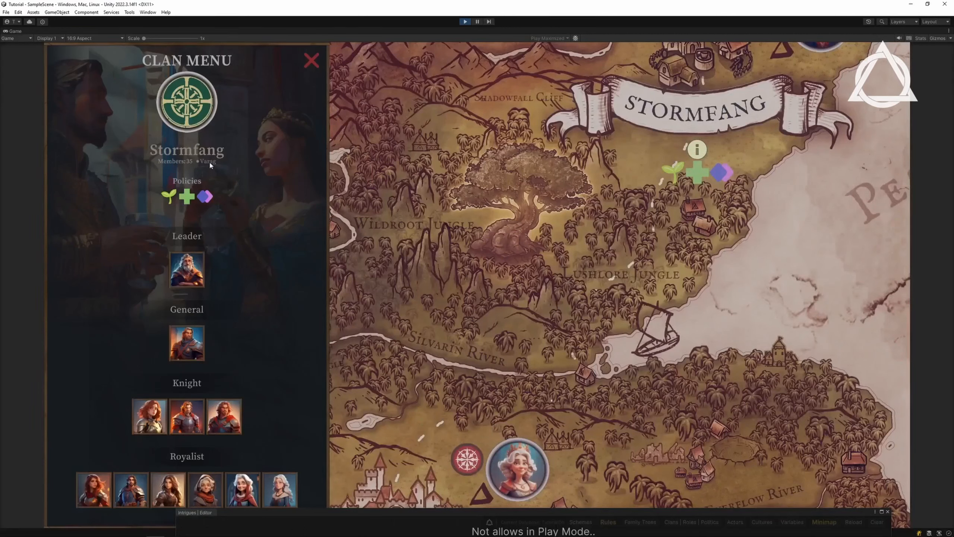
mouse_move(210, 162)
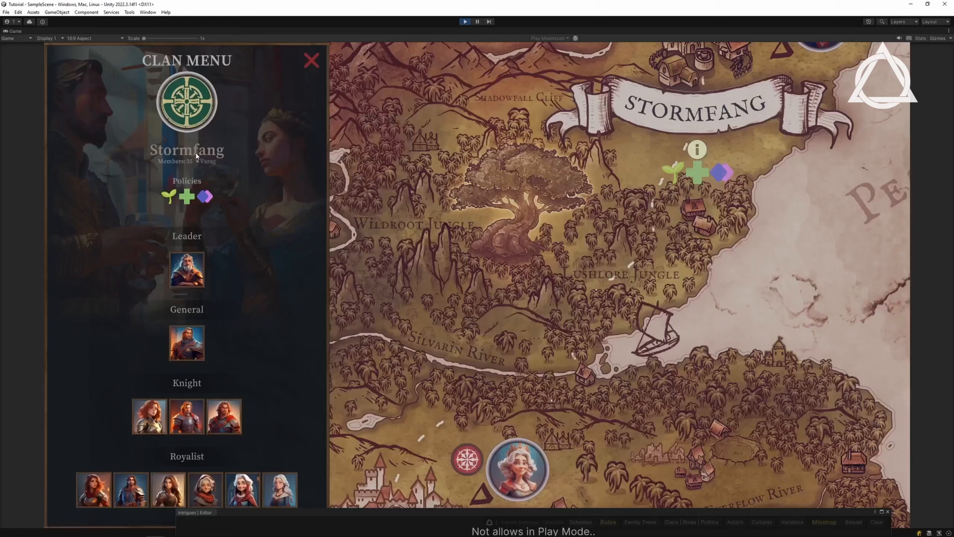
mouse_move(195, 264)
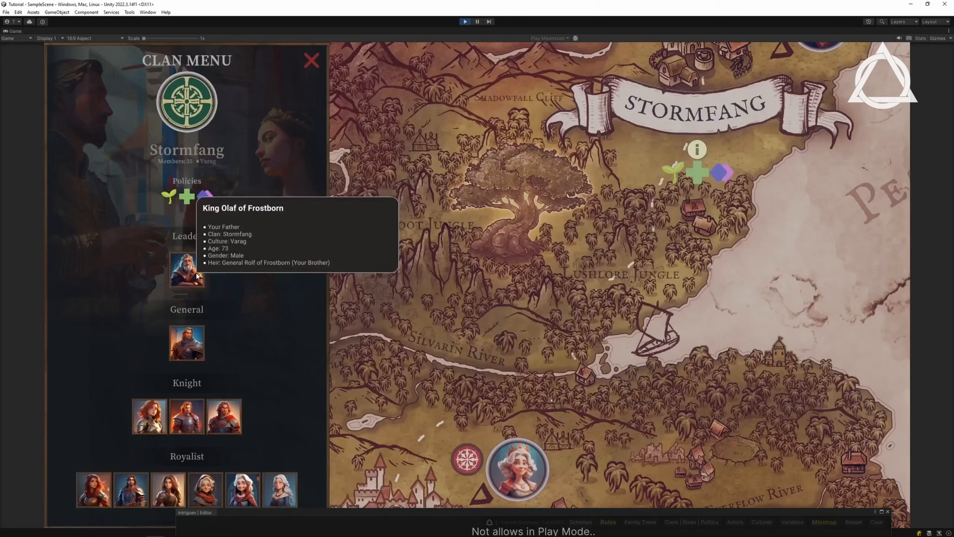
mouse_move(195, 337)
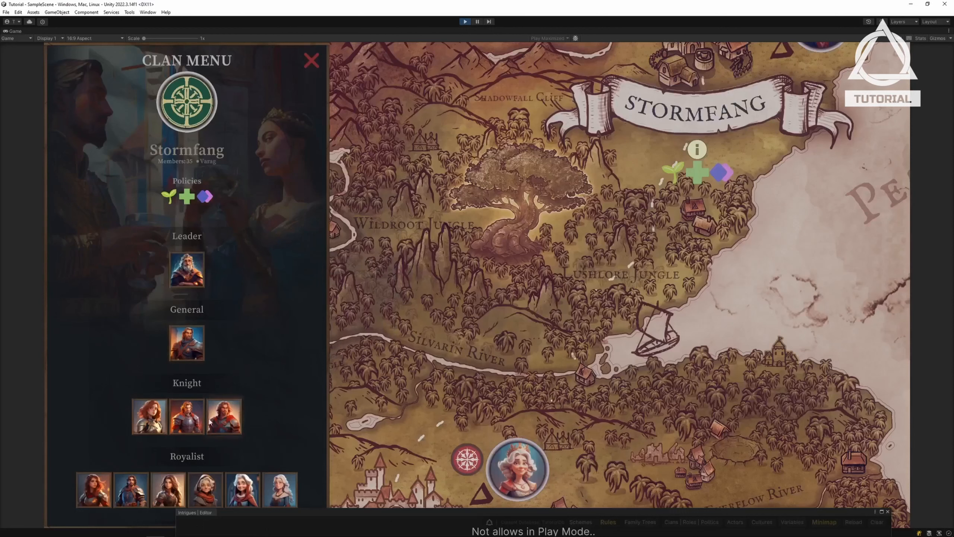
Check the knights' tooltips, view the third knight's actor menu and close it
mouse_move(222, 422)
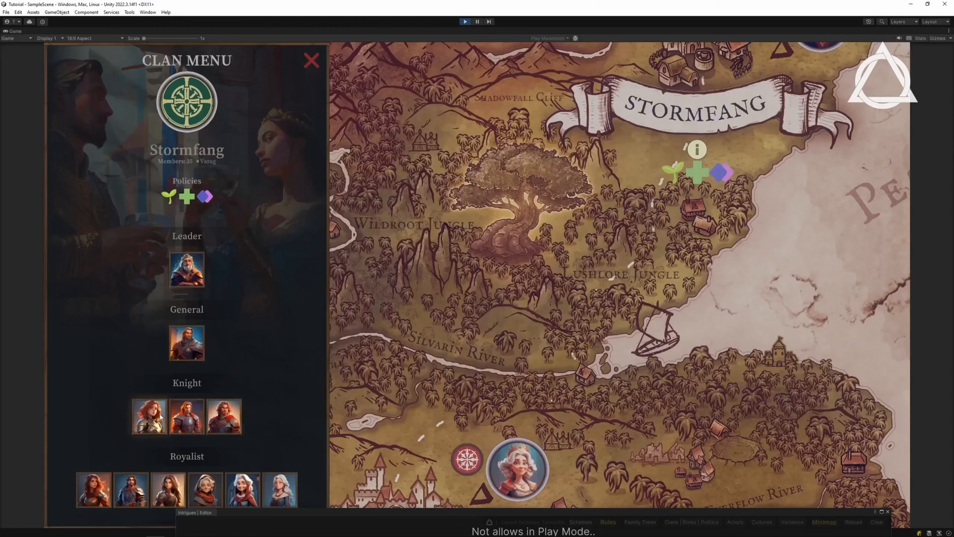
mouse_move(155, 416)
left_click(220, 409)
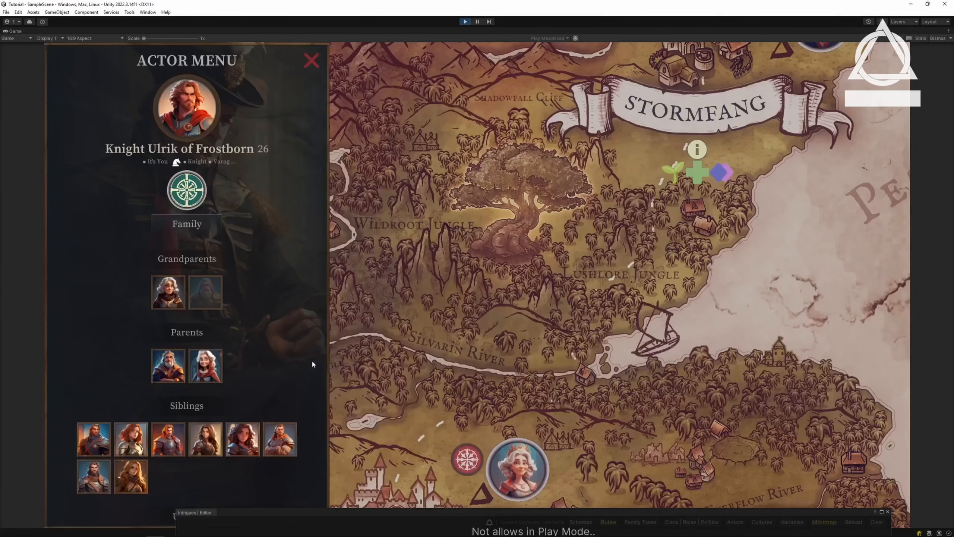
left_click(309, 61)
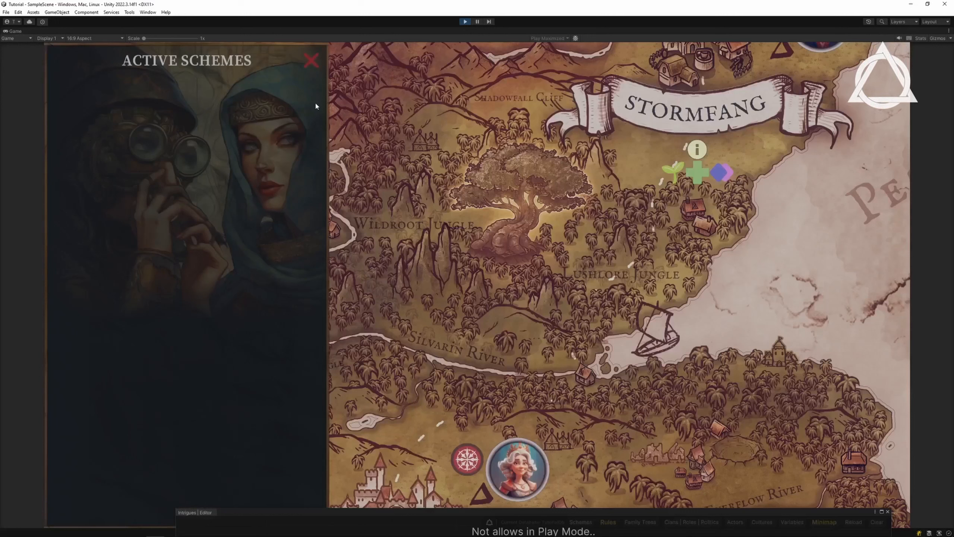
Open the Stormfang leader's actor menu from the clan menu and view the available schemes
left_click_drag(469, 144, 450, 216)
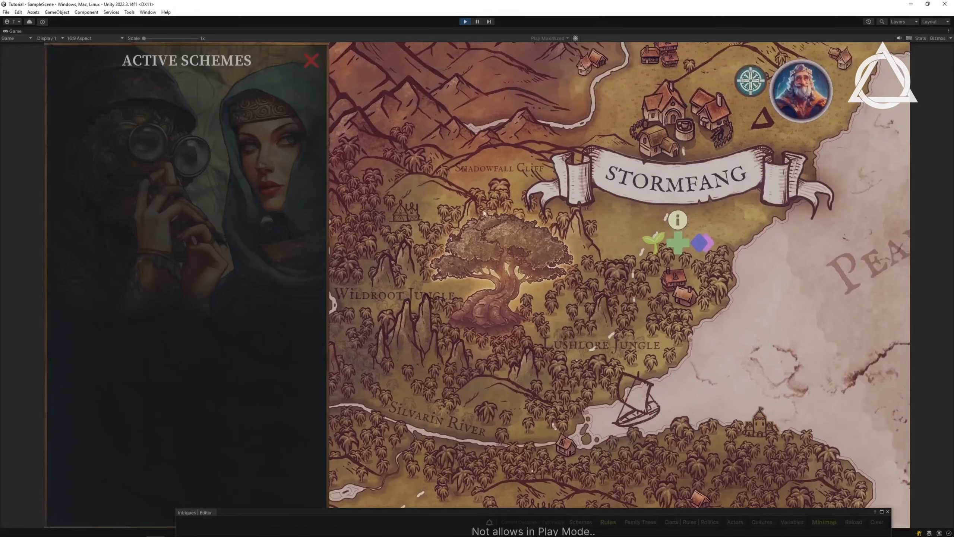
left_click(672, 184)
left_click(201, 271)
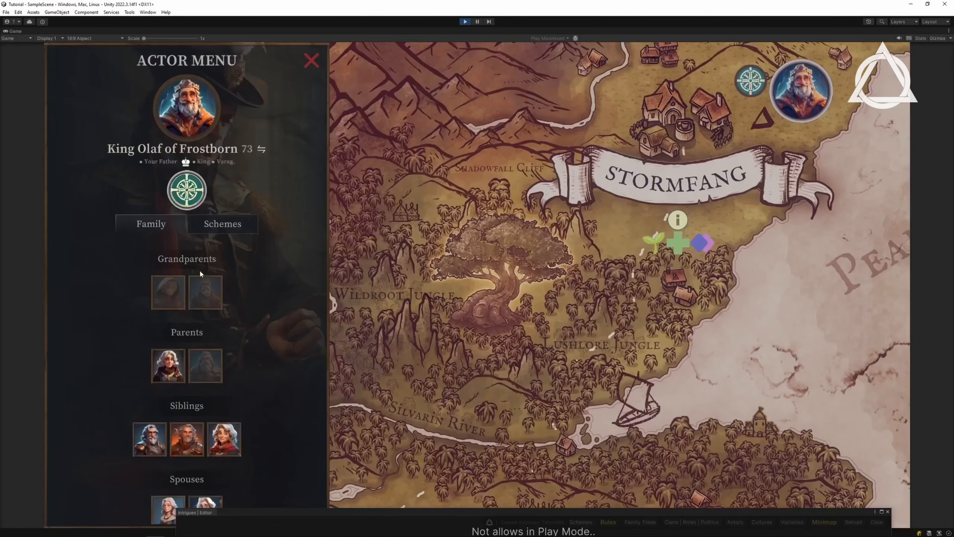
left_click(237, 226)
Open the Arcanum queen's actor menu from the map, start the Assassination scheme against her and confirm it
left_click_drag(459, 335, 546, 116)
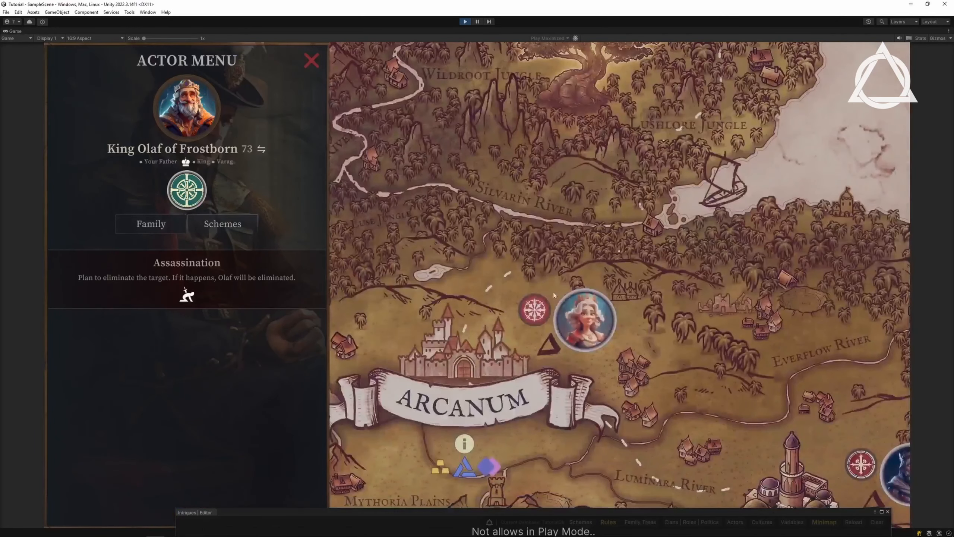
left_click(584, 322)
left_click(238, 228)
left_click(245, 265)
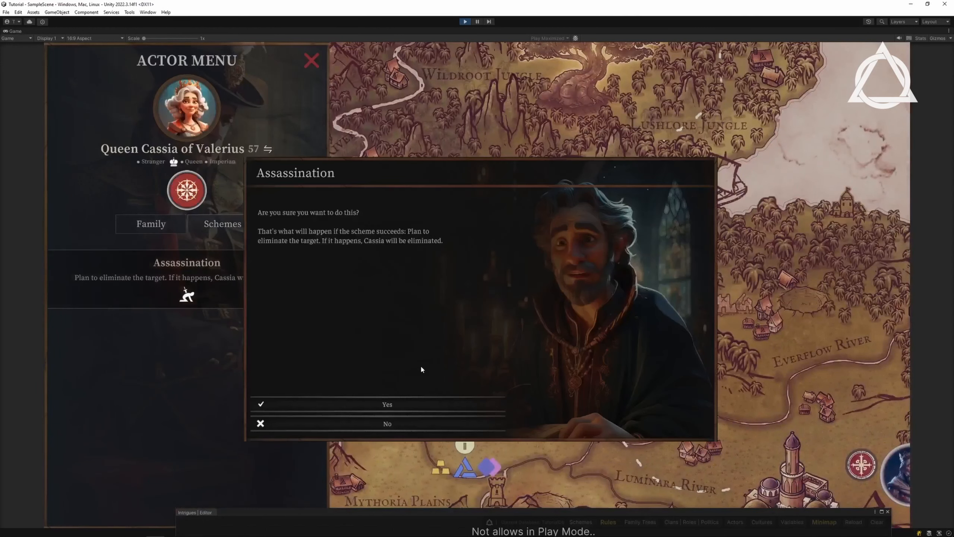
left_click(387, 404)
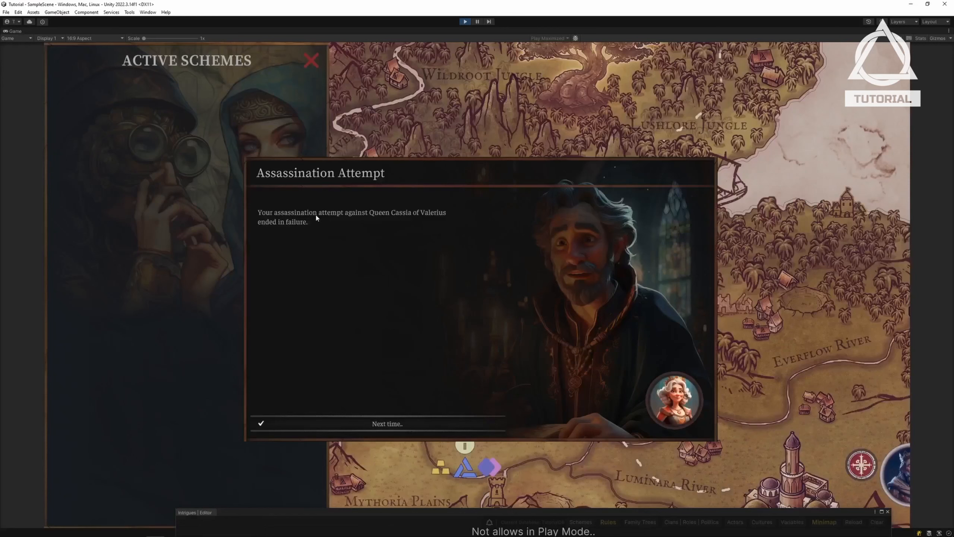
Dismiss the Assassination Attempt report, exit play mode and select the Active Schemes object under Intrigue System UI
left_click(390, 425)
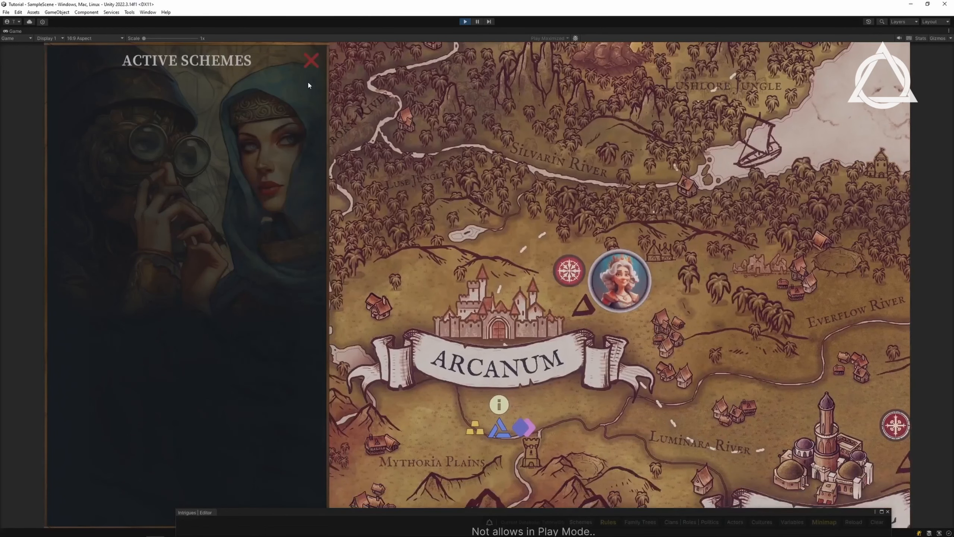
left_click(465, 21)
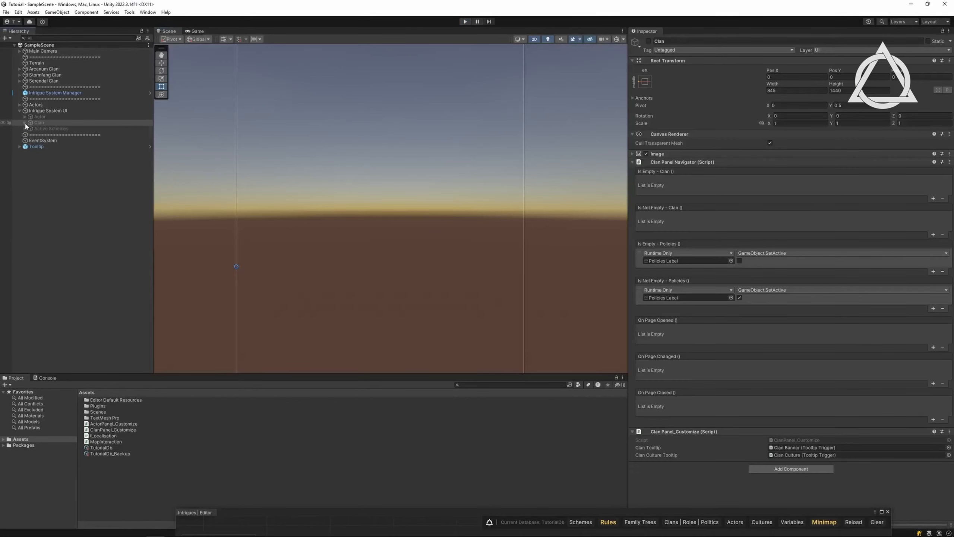
left_click(29, 128)
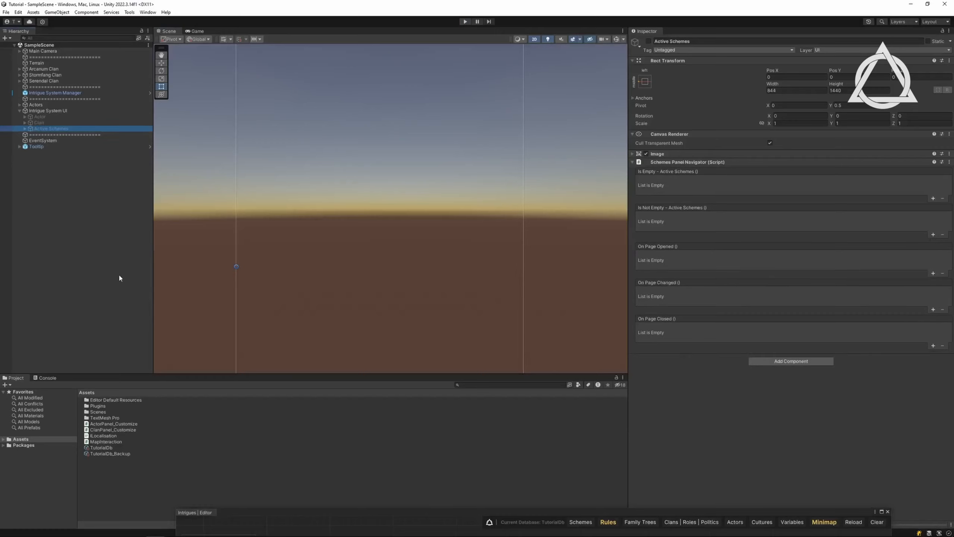
Create a C# script named SchemesPanel_Customize in the Assets folder and attach it to the Active Schemes object
right_click(124, 481)
mouse_move(180, 281)
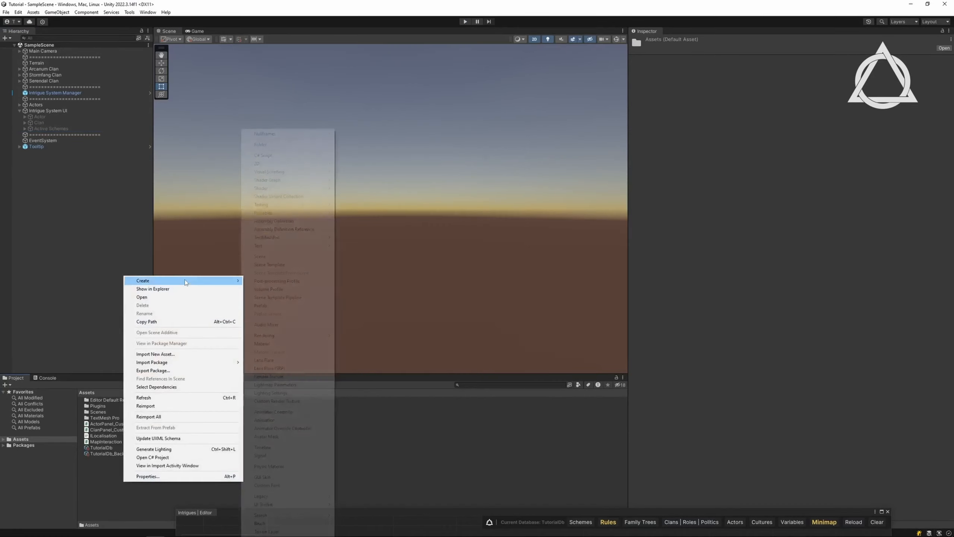
left_click(264, 155)
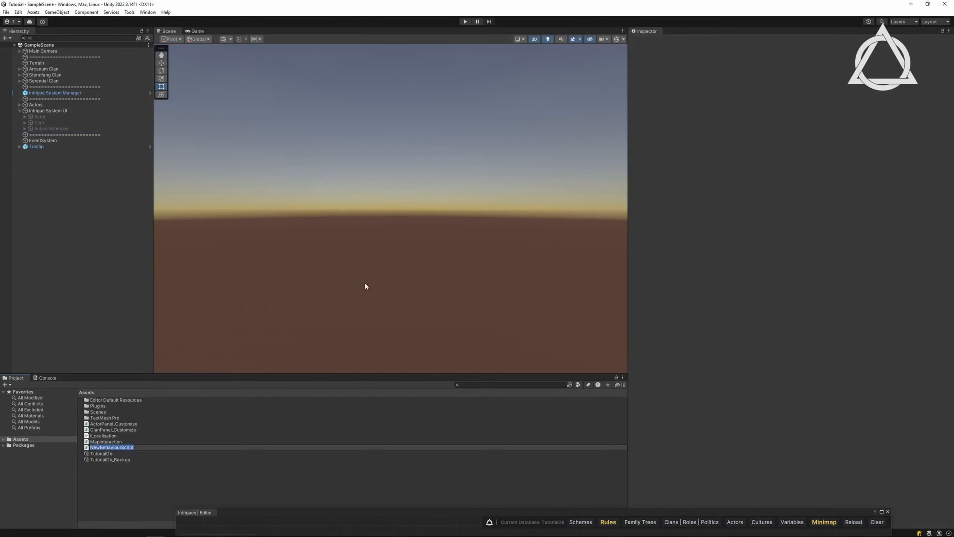
type("Sche")
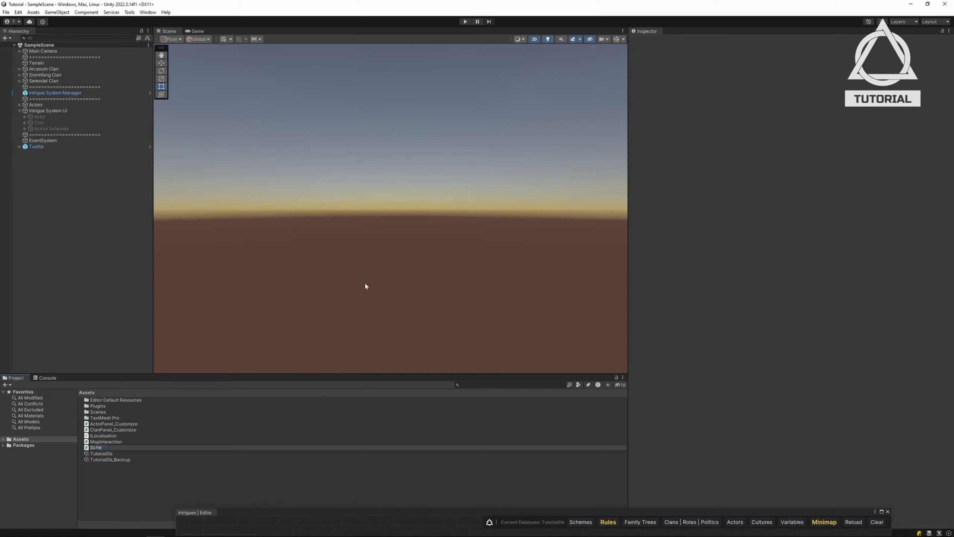
type("mesPanel_Cus")
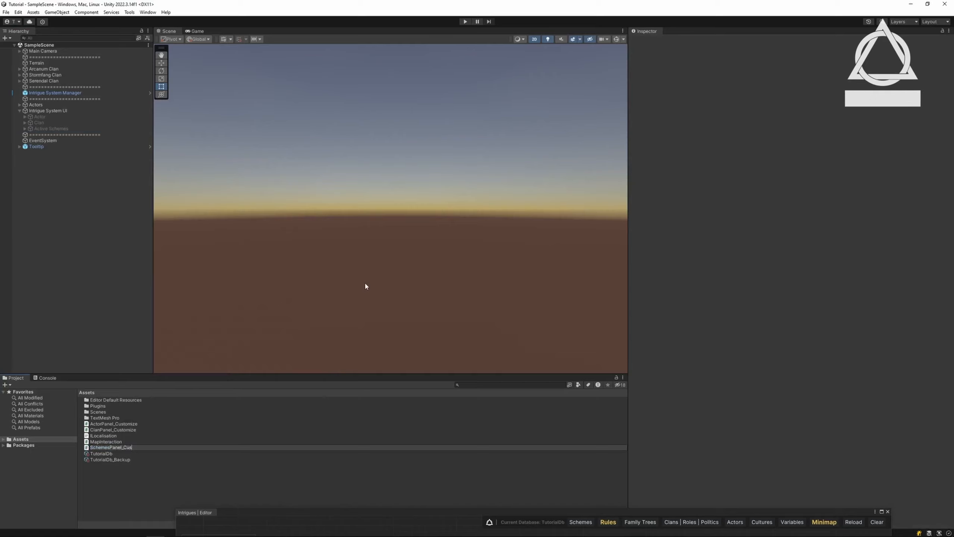
type("tomize")
key("Return")
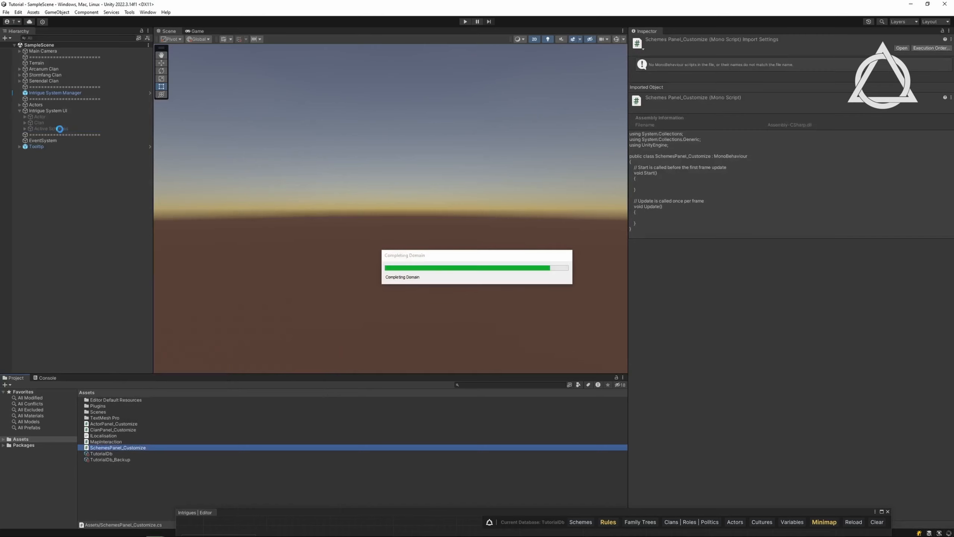
left_click(55, 128)
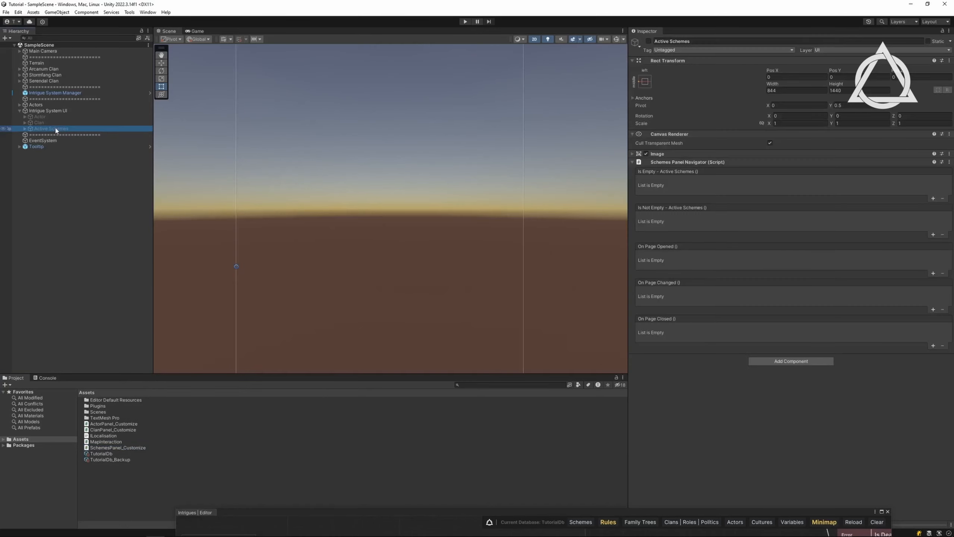
left_click_drag(123, 447, 681, 436)
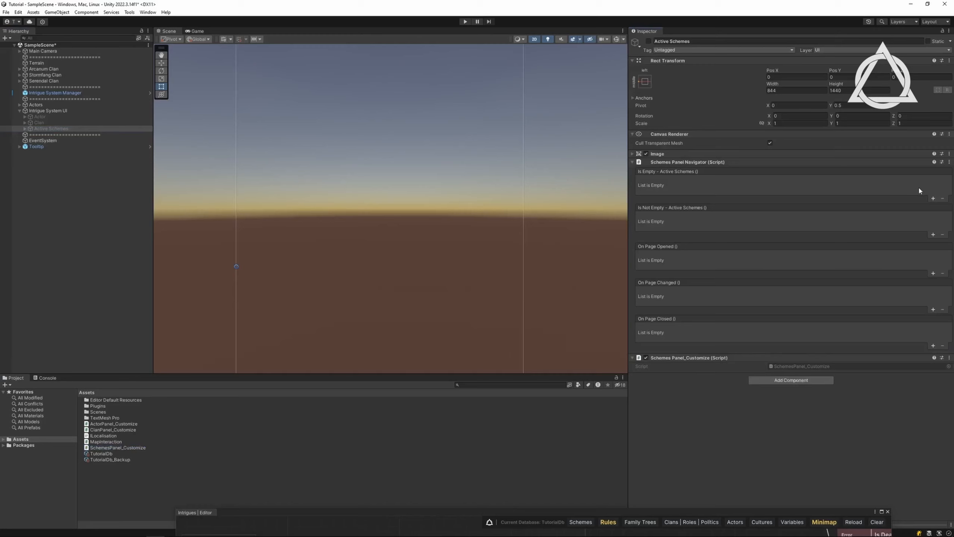
Add a listener to the Is Empty and Is Not Empty events of Active Schemes, both targeting the Empty object
left_click(934, 198)
left_click(933, 235)
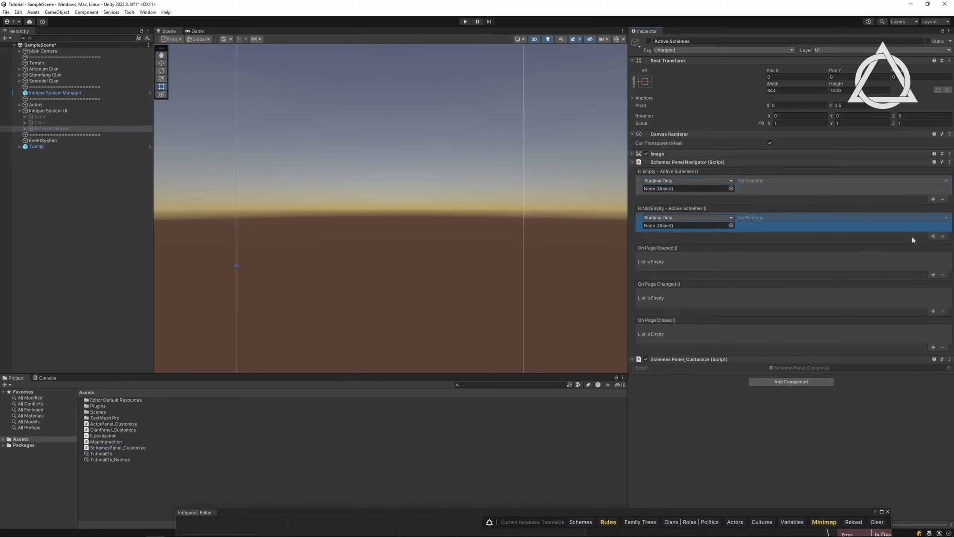
left_click(25, 128)
left_click_drag(46, 140, 686, 189)
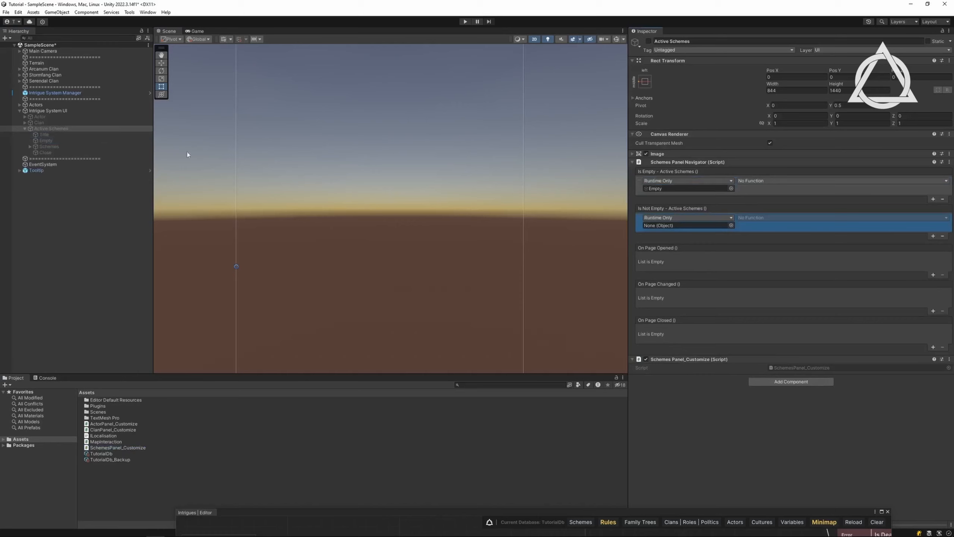
left_click_drag(57, 139, 687, 225)
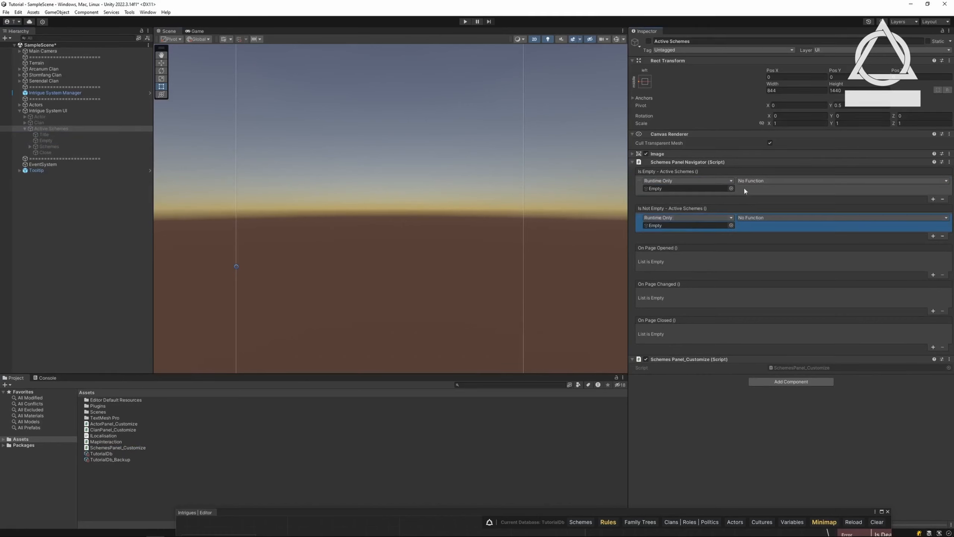
Set both listeners to GameObject.SetActive, with the value enabled for Is Empty and disabled for Is Not Empty
left_click(770, 180)
mouse_move(759, 196)
left_click(832, 257)
left_click(770, 217)
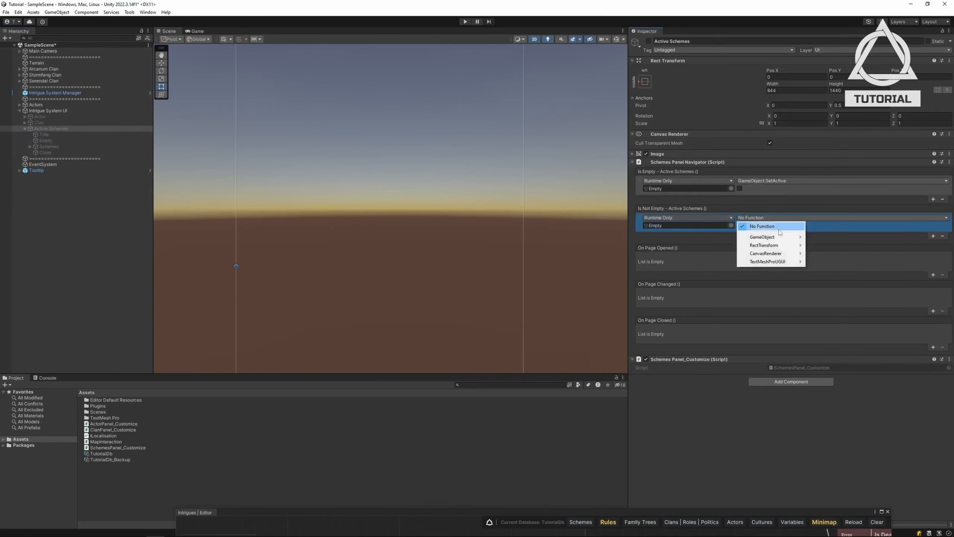
mouse_move(759, 233)
left_click(832, 294)
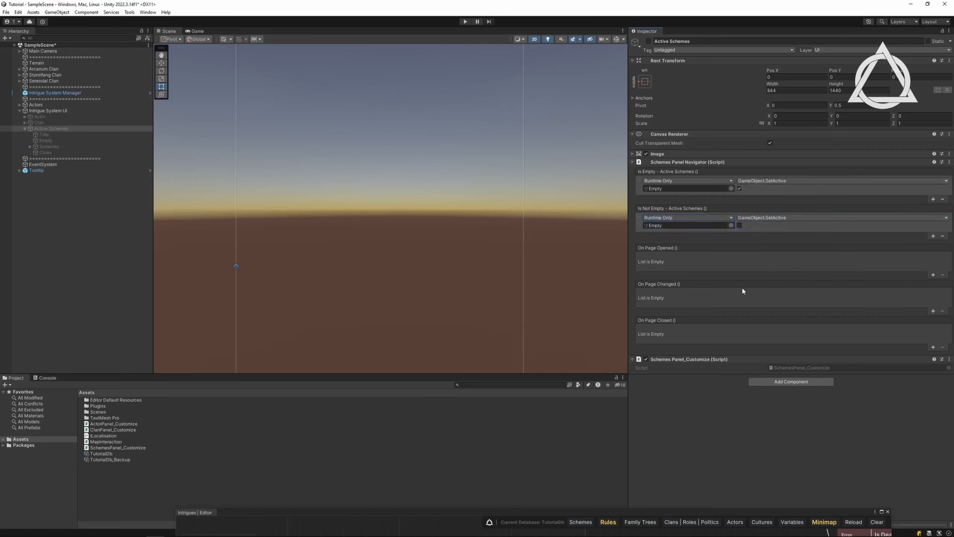
Open the SchemesPanel_Customize script in the code editor and replace its using directives with "using Nullframes.Intrigues.UI;"
double_click(793, 368)
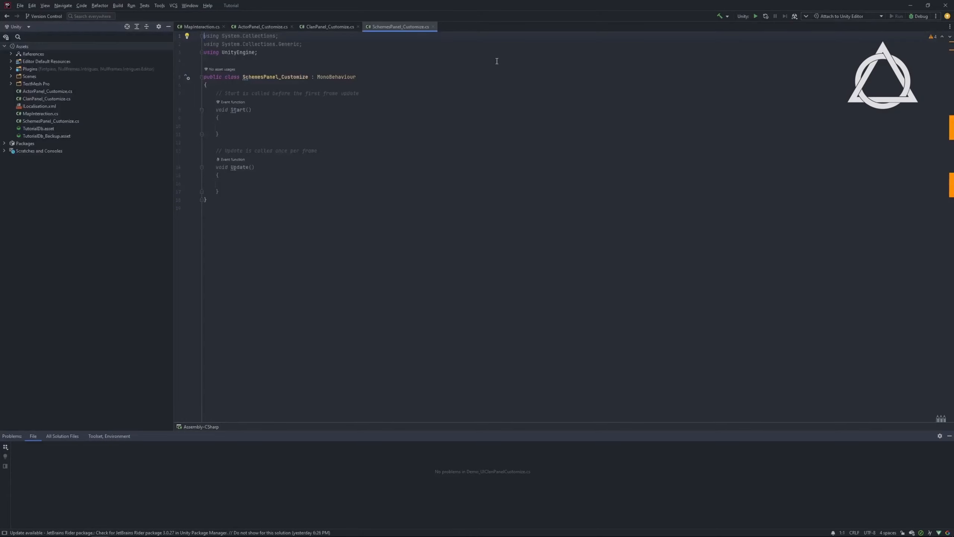
key("shift+Down")
key("shift+Down")
key("shift+End")
key("BackSpace")
type("using Nullf")
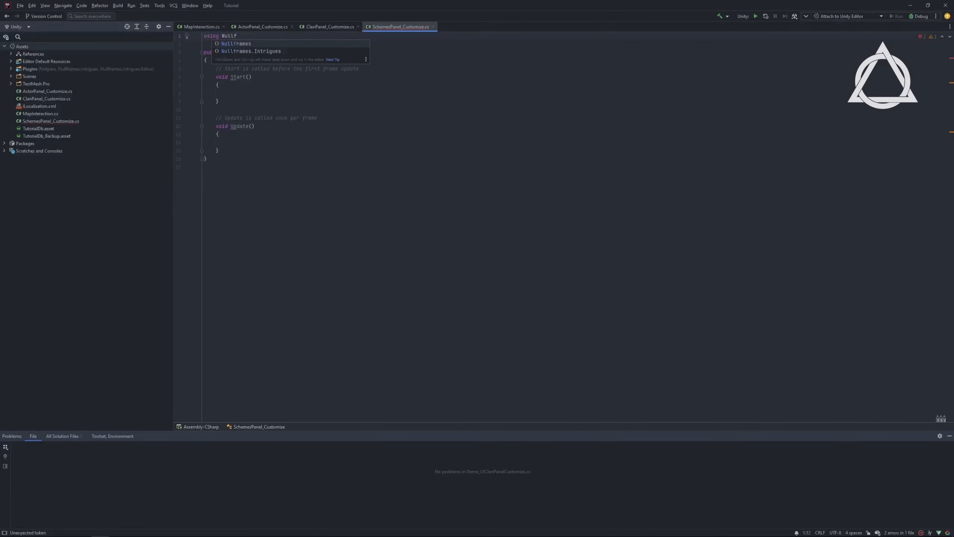
type("rames.Intrigues.UI;")
Change the base class of SchemesPanel_Customize to IUISchemeBehaviour
double_click(338, 53)
type("IUI")
key("Down")
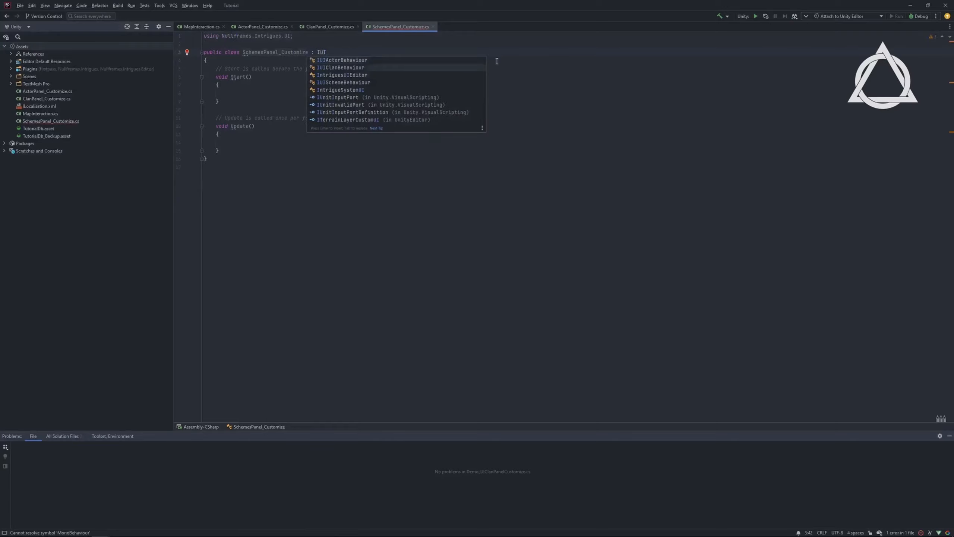
key("Down")
key("Down")
key("Return")
Replace the Start and Update methods with an empty override of OnMenuOpened(Actor actor)
left_click_drag(219, 175, 166, 77)
type("public override")
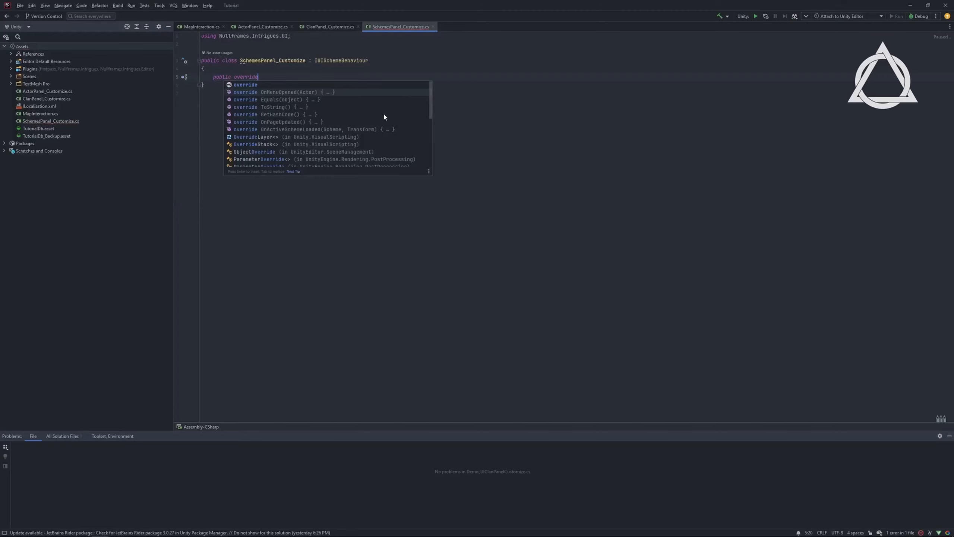
key("Return")
key("BackSpace")
key("Down")
key("Return")
key("Return")
Add an empty override of OnActiveSchemeLoaded(Scheme scheme, Transform transform) below OnMenuOpened
type("public override")
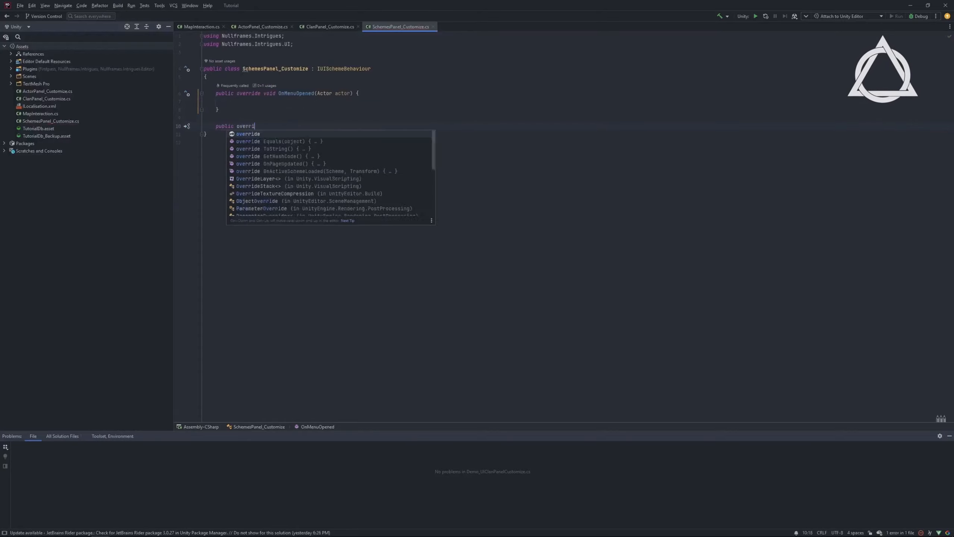
key("Down")
key("Down")
key("Down")
key("Down")
key("Down")
key("Down")
key("Down")
key("Down")
key("Down")
key("Return")
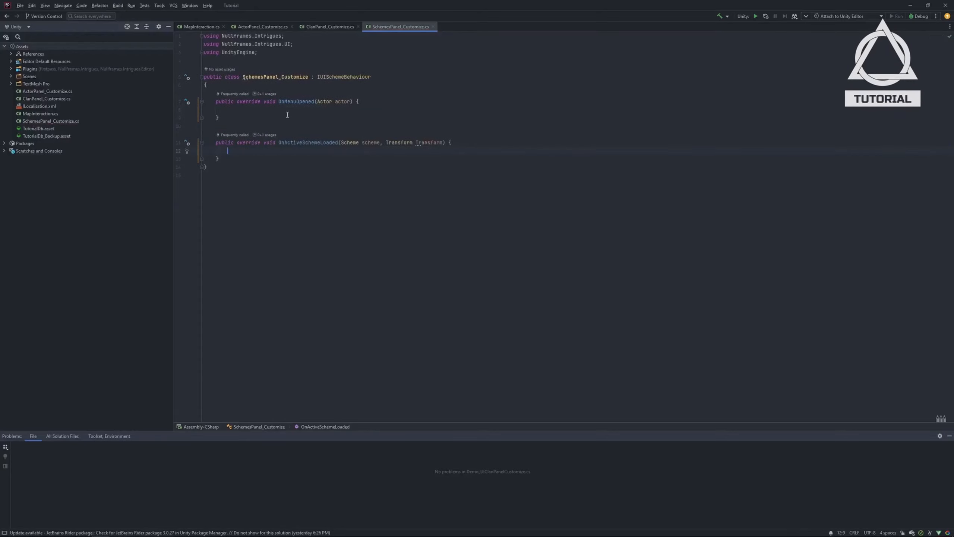
Save the script, switch back to Unity and enter play mode
key("Up")
key("Up")
key("Up")
key("Up")
key("ctrl+s")
key("alt+Tab")
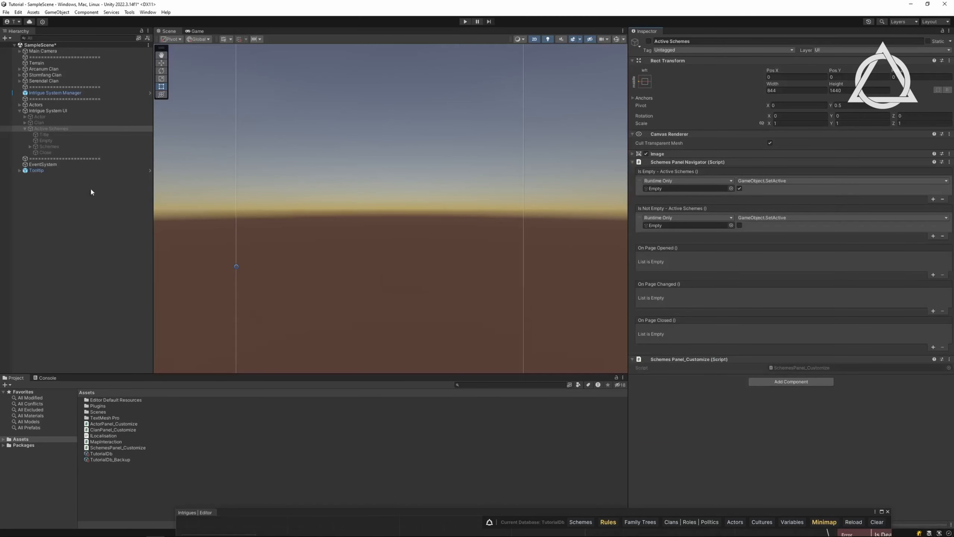
left_click(25, 128)
left_click(465, 21)
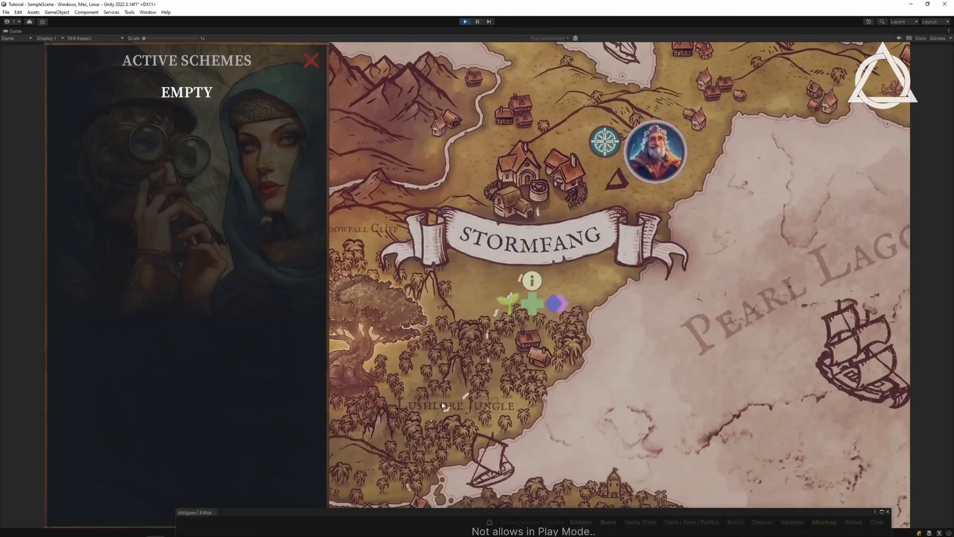
Open the Arcanum queen's actor menu from the map, start the Assassination scheme against her and confirm it to test the Active Schemes panel
left_click_drag(443, 405, 566, 204)
left_click(476, 399)
left_click(229, 223)
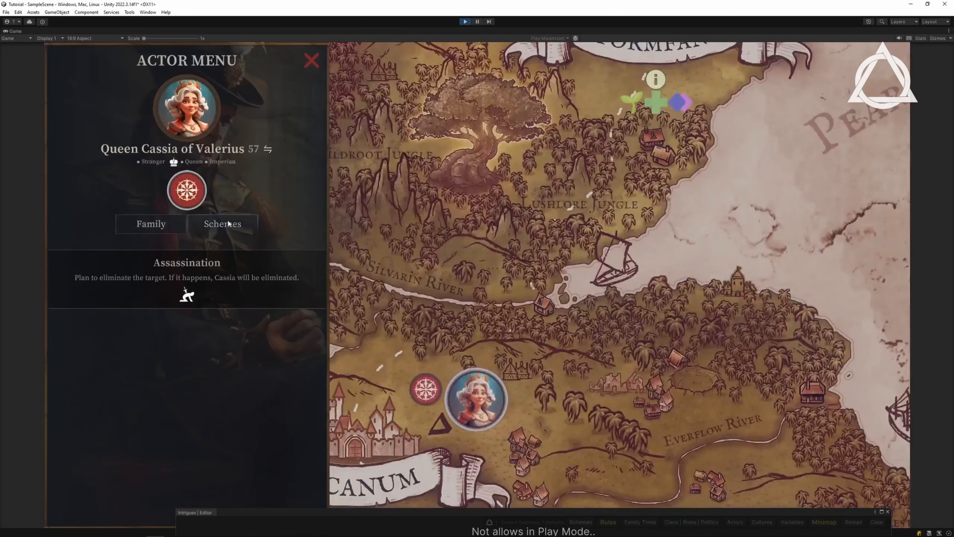
left_click(246, 265)
left_click(393, 403)
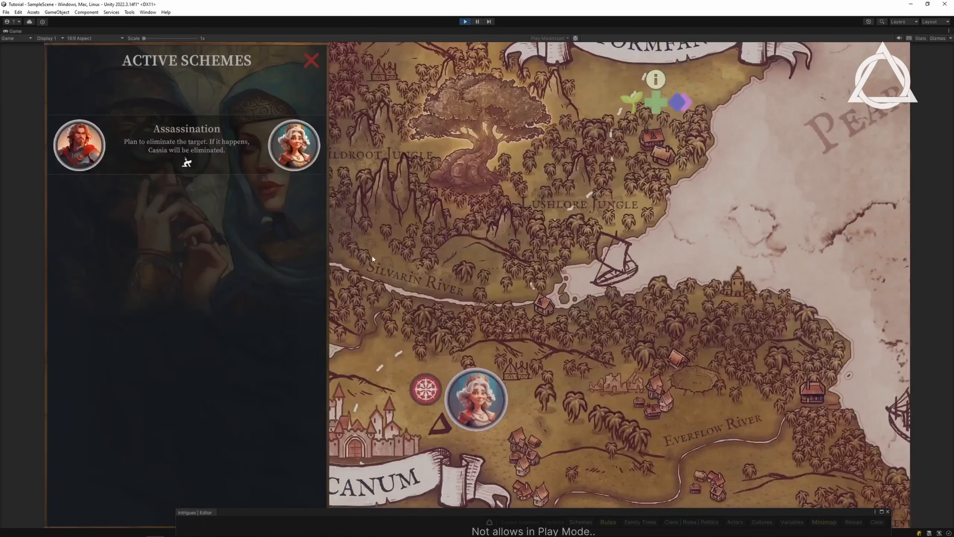